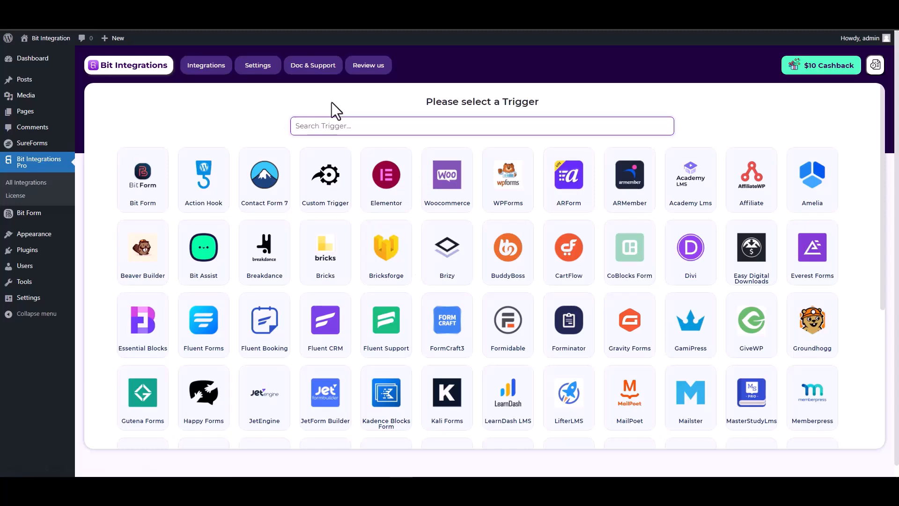
# Choose SureForms as the trigger, select the form named SureForms, and continue to the action selection
pyautogui.write('sure')
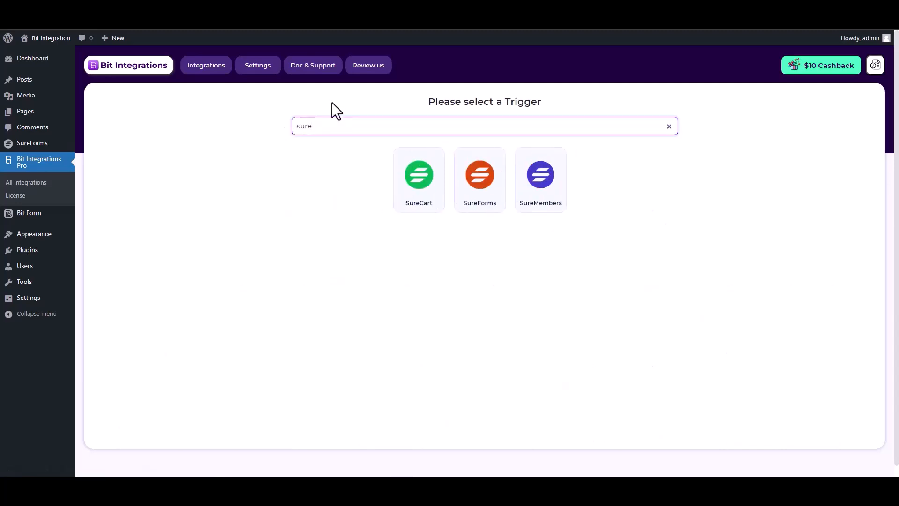
pyautogui.click(485, 207)
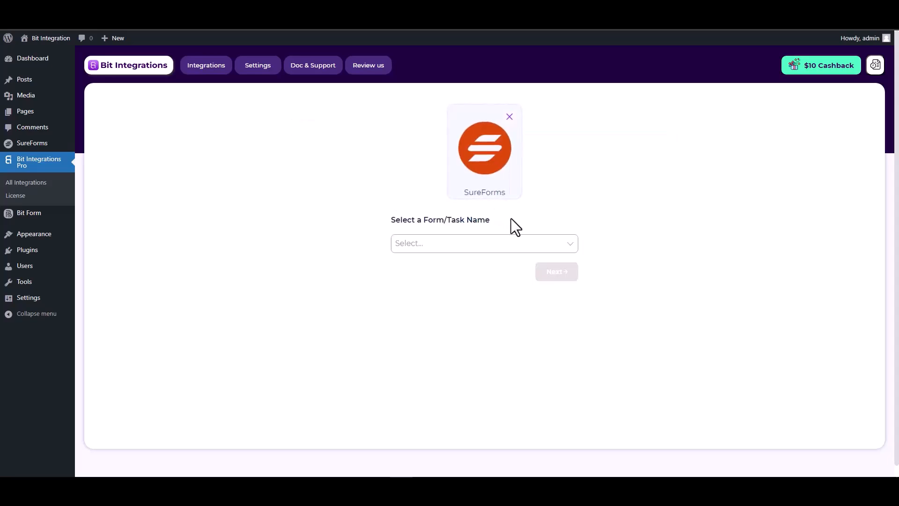
pyautogui.click(436, 242)
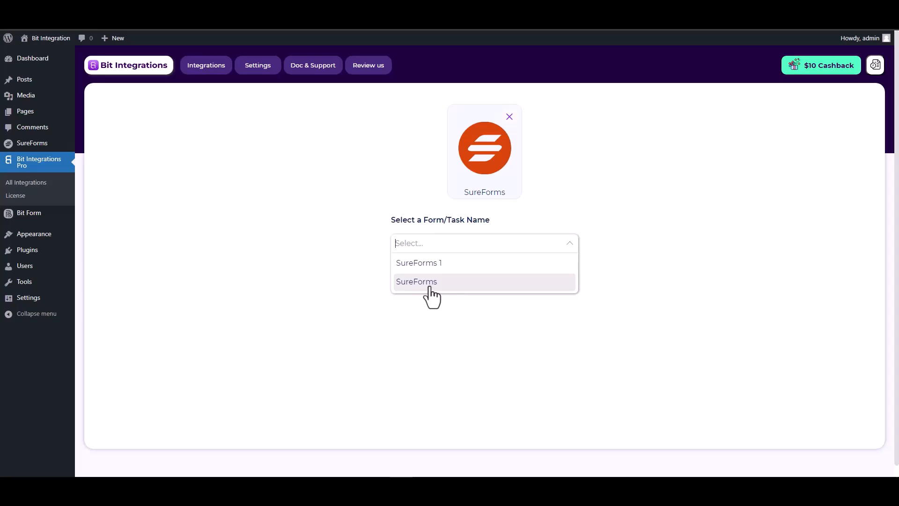
pyautogui.click(417, 281)
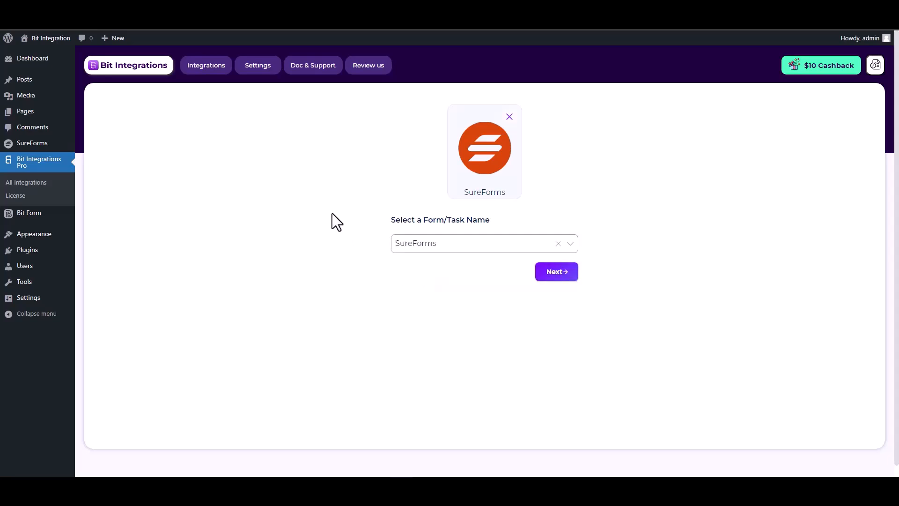
pyautogui.click(552, 277)
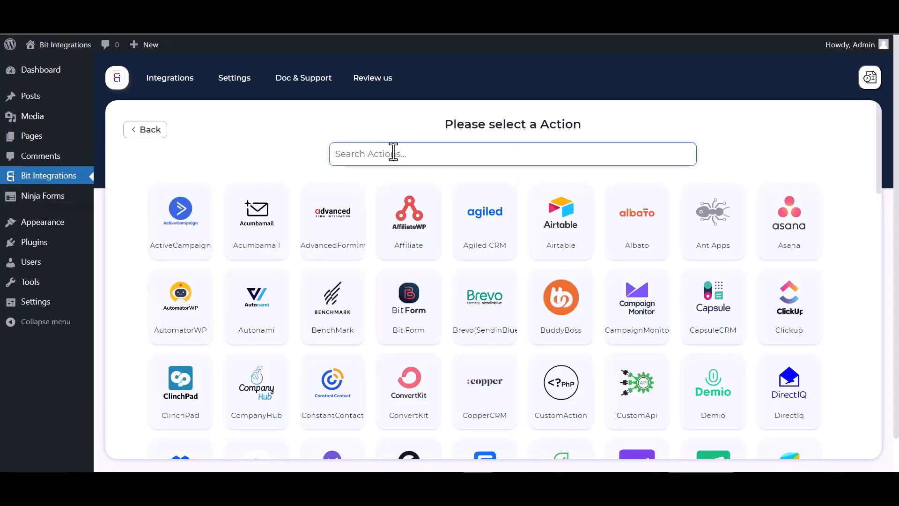
# Choose Albato as the action and open the Albato dashboard linked in its integration settings
pyautogui.write('al')
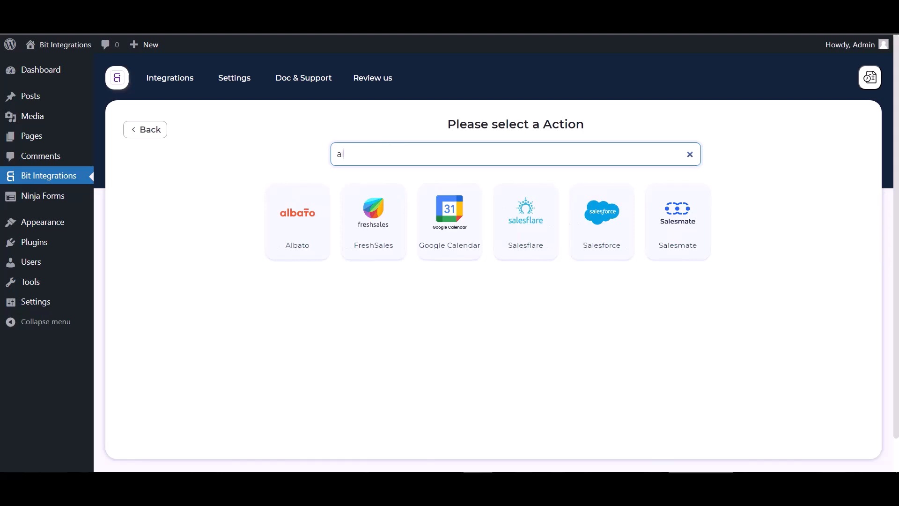
pyautogui.click(295, 211)
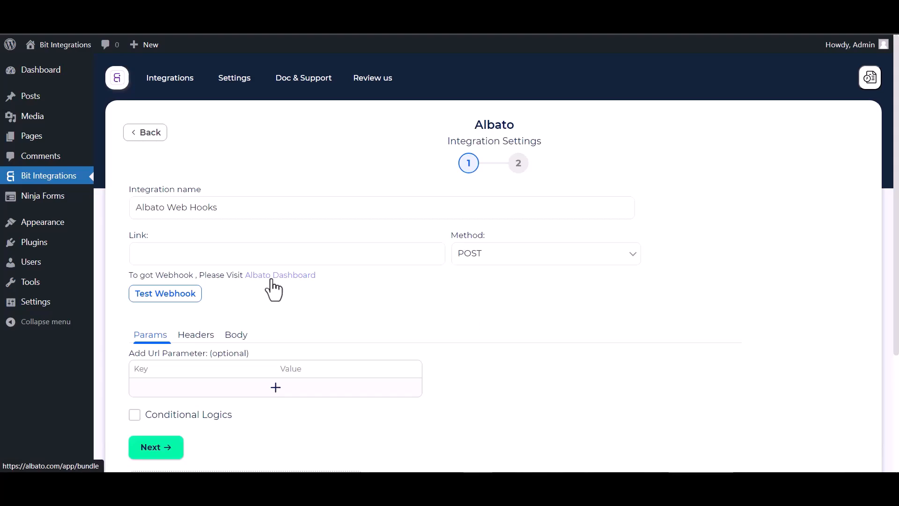
pyautogui.click(273, 281)
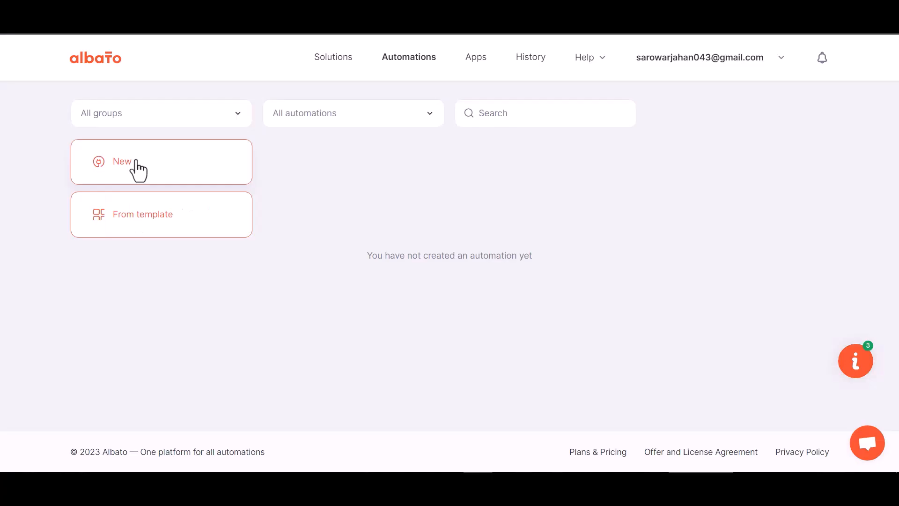
# Create a new automation in Albato and choose Webhook as the app that sends the data
pyautogui.click(138, 170)
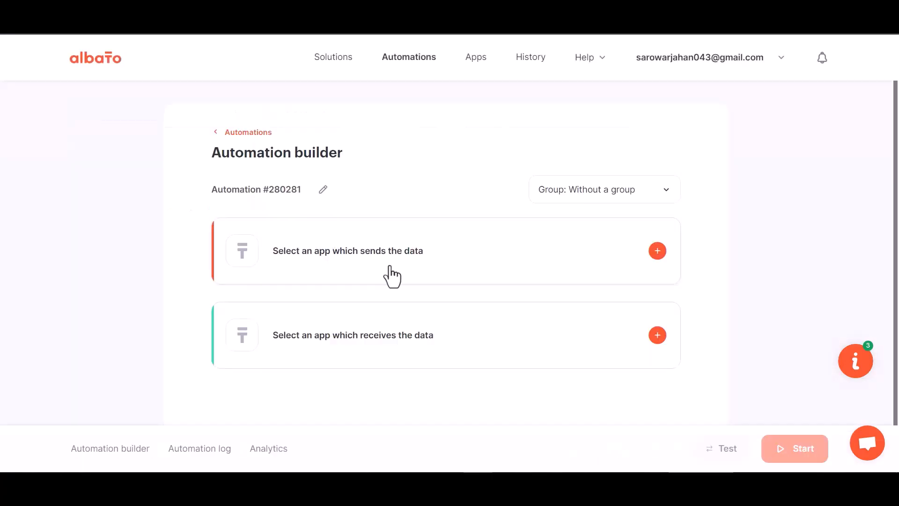
pyautogui.click(657, 251)
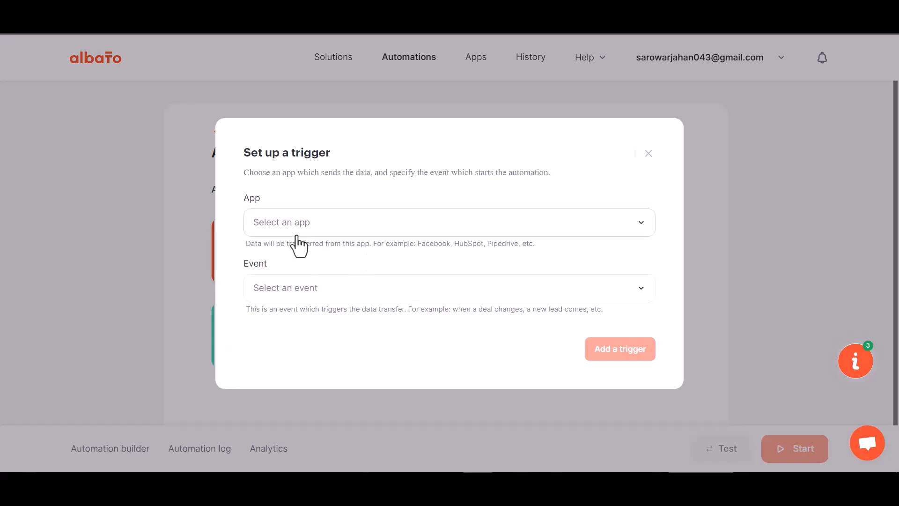
pyautogui.click(307, 234)
pyautogui.write('web')
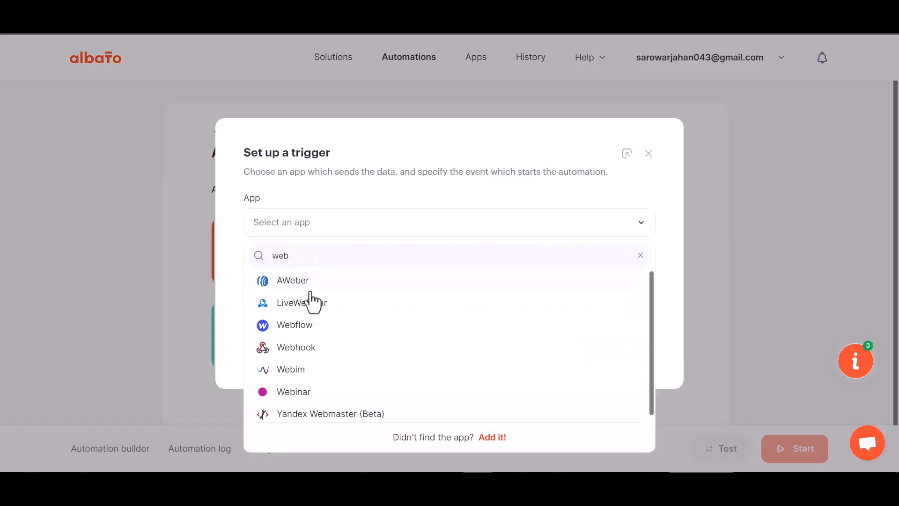
pyautogui.write('h')
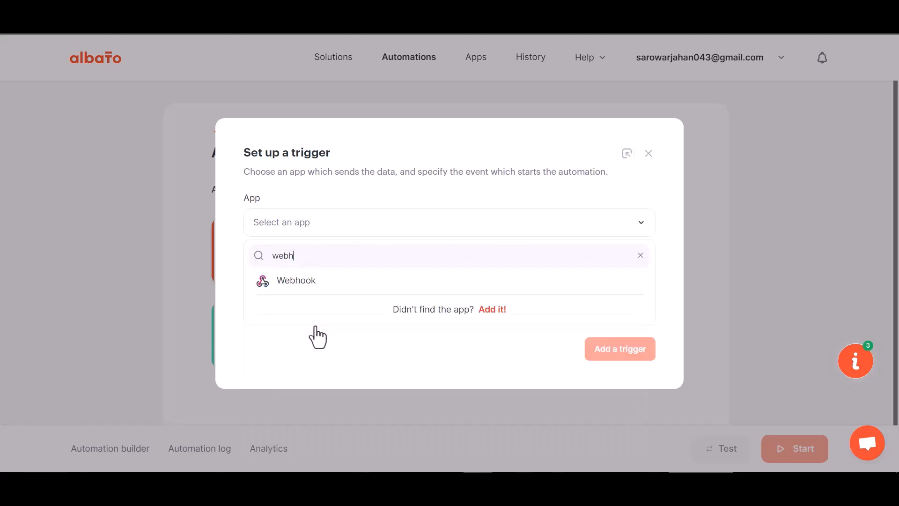
pyautogui.click(319, 290)
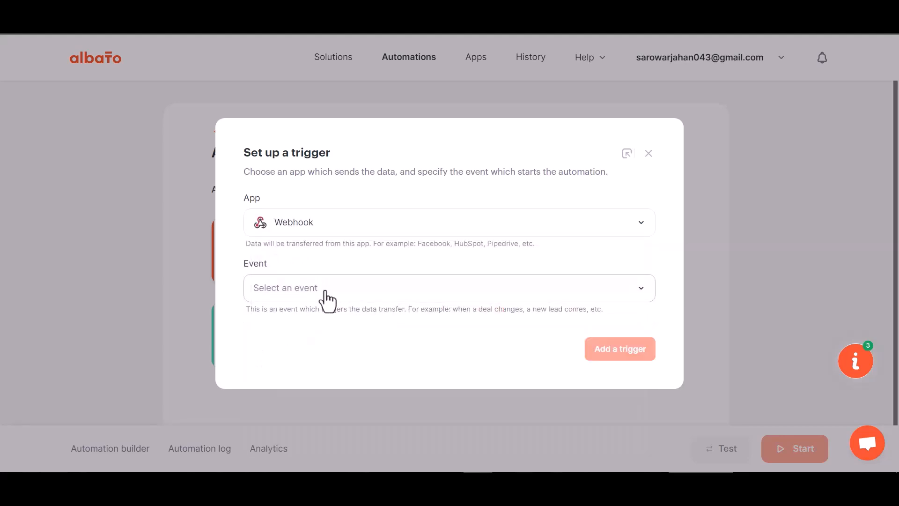
# Set the trigger event to Incoming webhook with the My Account Webhook connection and add the trigger
pyautogui.click(308, 291)
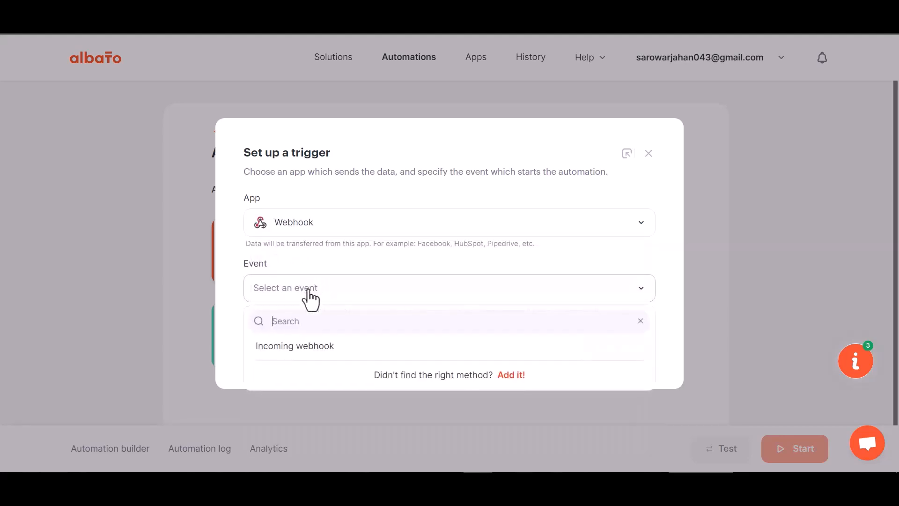
pyautogui.click(305, 347)
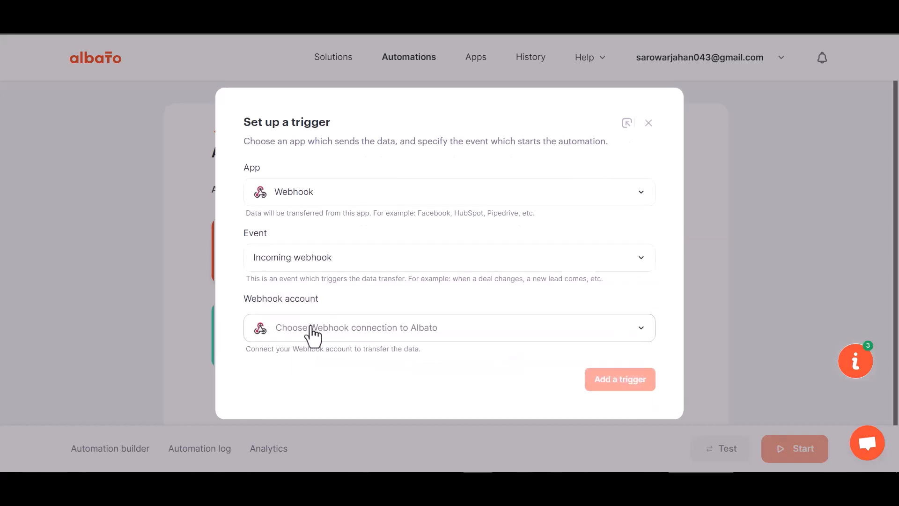
pyautogui.click(318, 332)
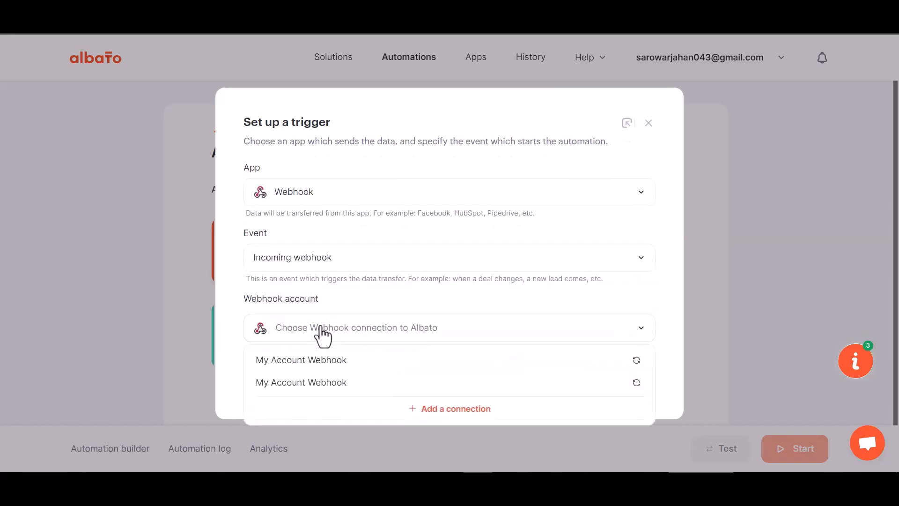
pyautogui.click(326, 366)
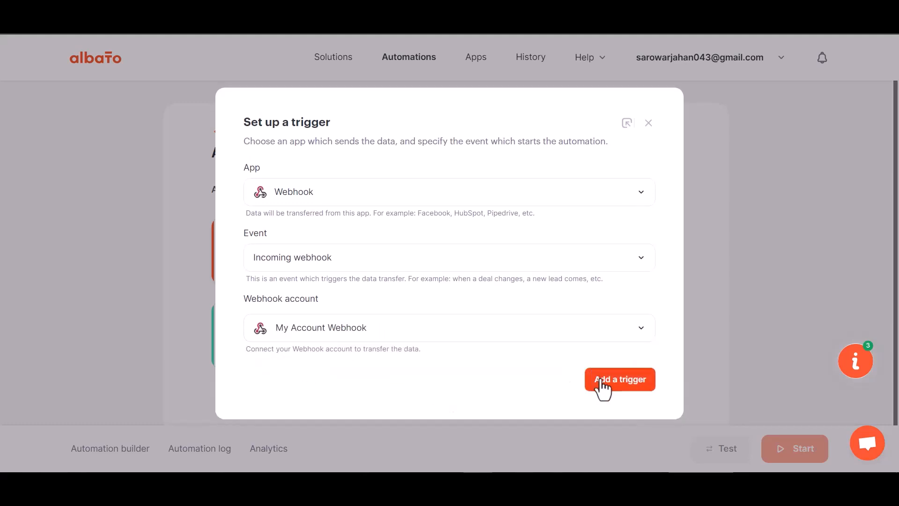
pyautogui.click(602, 382)
# Copy the trigger's webhook URL, start waiting for the webhook, and switch to Bit Integrations to paste the URL as the Albato integration's link
pyautogui.click(607, 252)
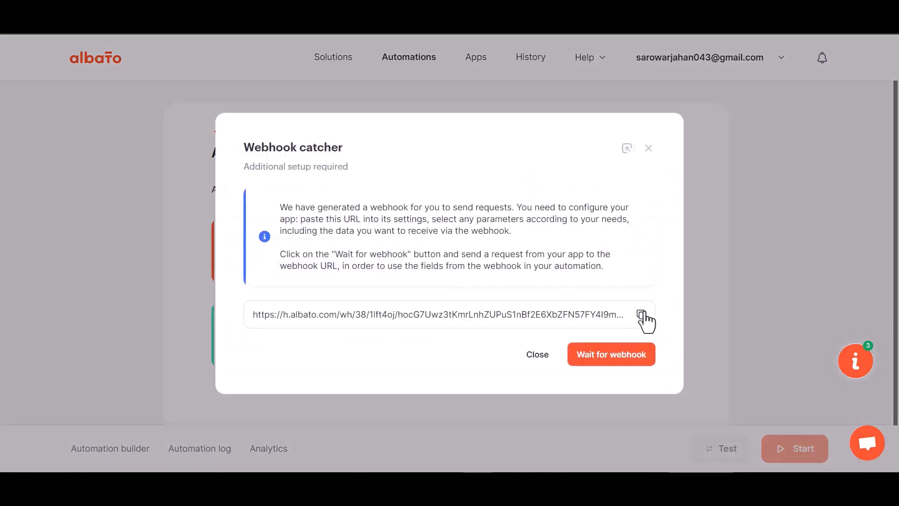
pyautogui.click(643, 315)
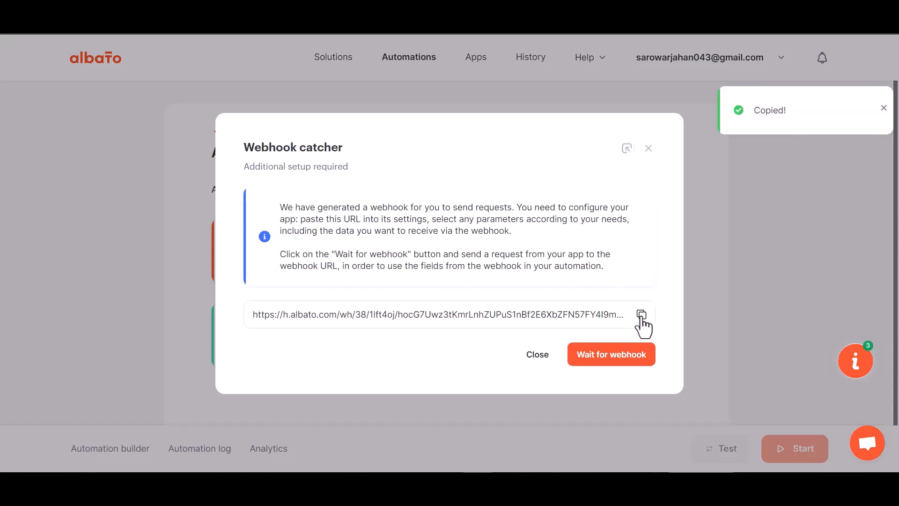
pyautogui.click(608, 356)
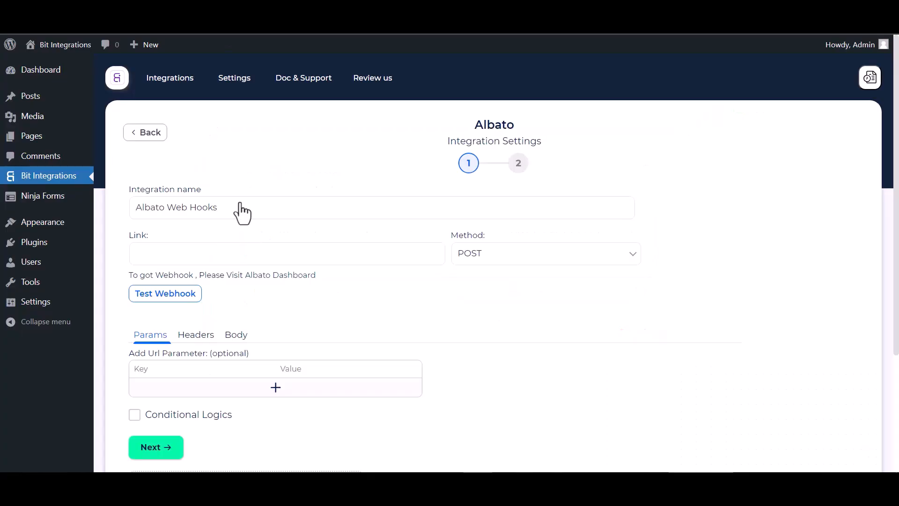
pyautogui.click(224, 260)
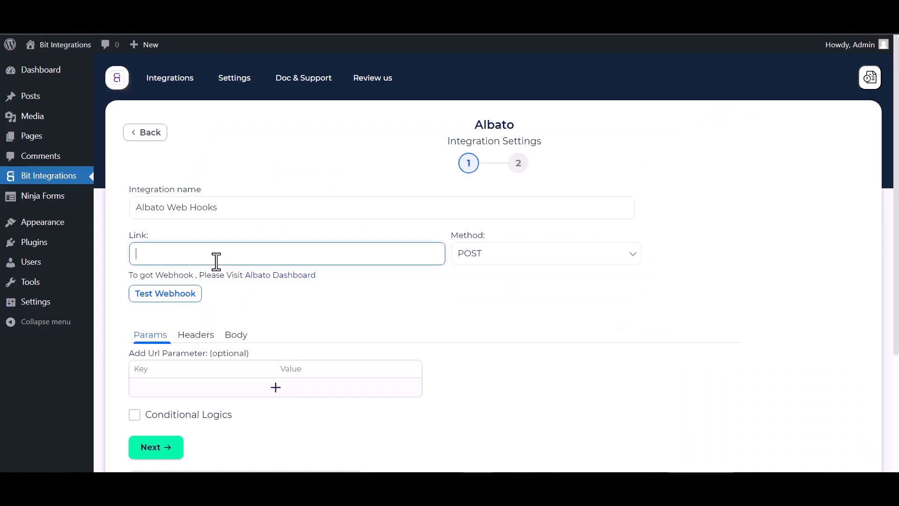
pyautogui.hotkey('ctrl', 'v')
# Set the request body to send all data with content type application/json and test the webhook
pyautogui.click(237, 341)
pyautogui.click(156, 368)
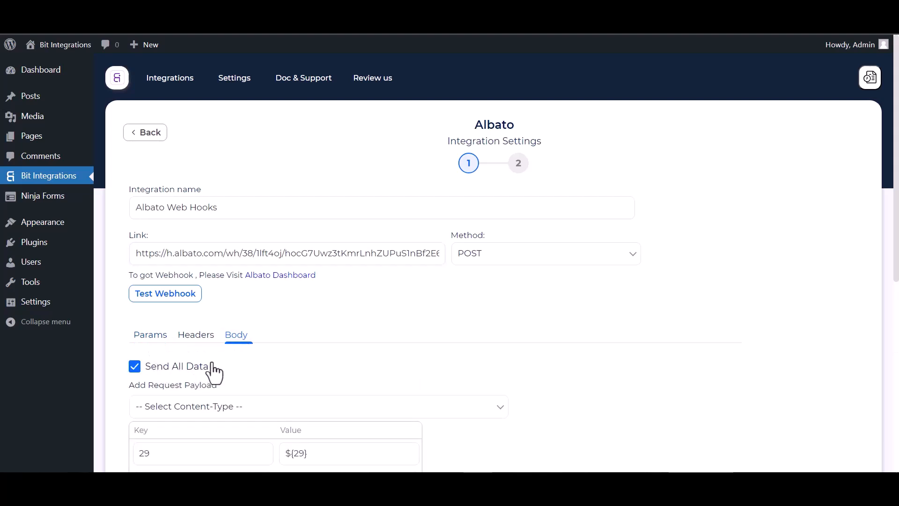
pyautogui.scroll(-3, 235, 345)
pyautogui.click(249, 296)
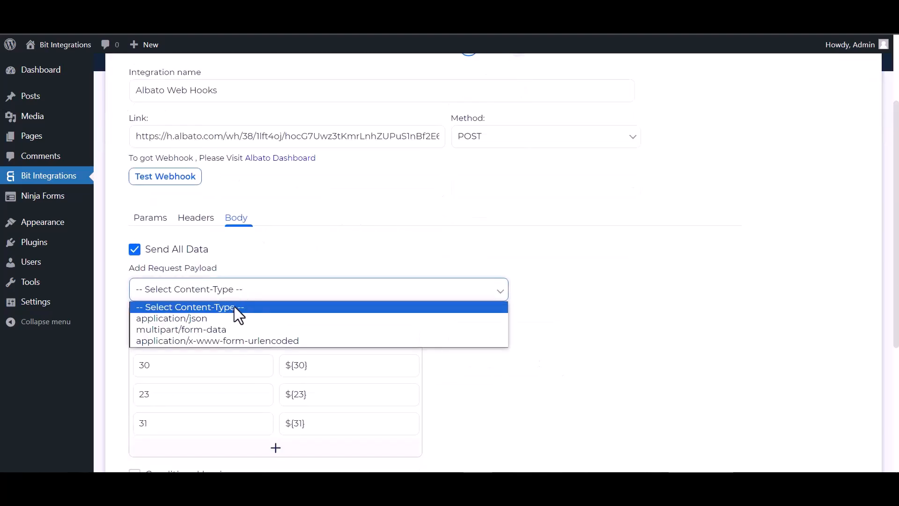
pyautogui.click(187, 318)
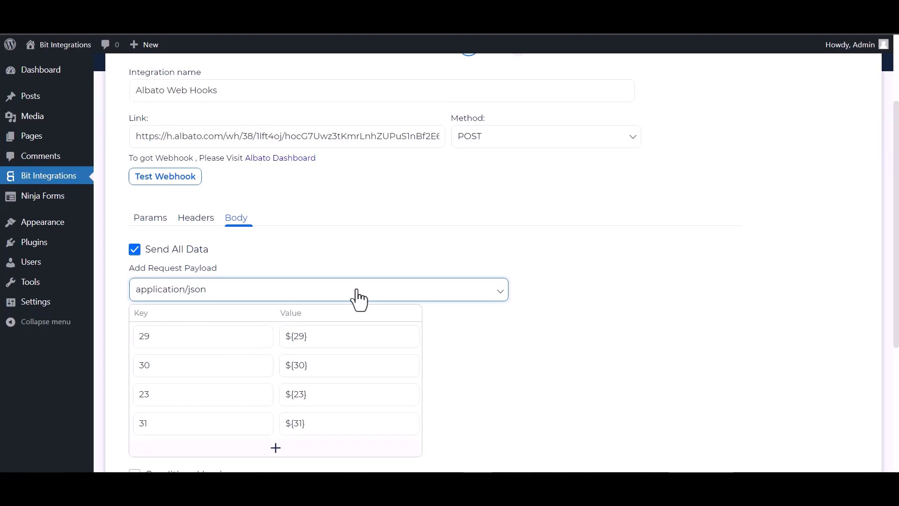
pyautogui.scroll(1, 215, 232)
pyautogui.click(173, 244)
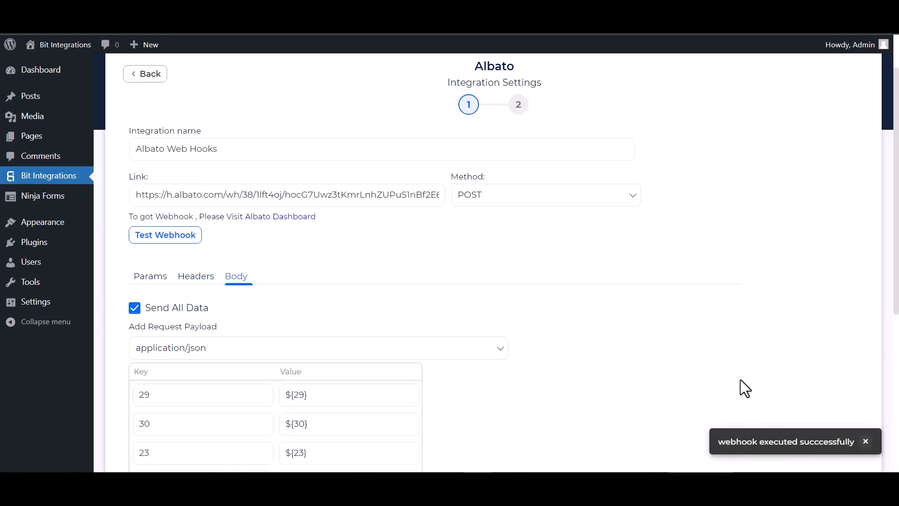
pyautogui.scroll(-5, 141, 313)
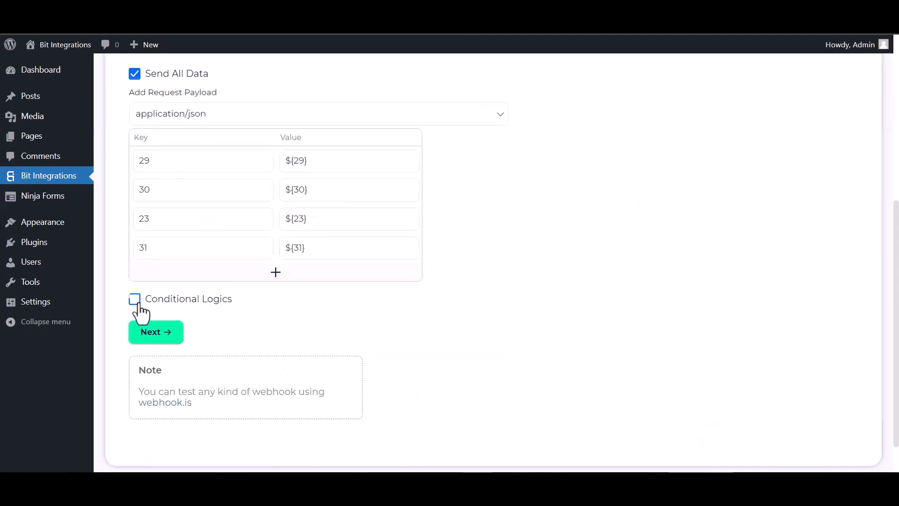
pyautogui.click(135, 299)
pyautogui.scroll(-2, 241, 349)
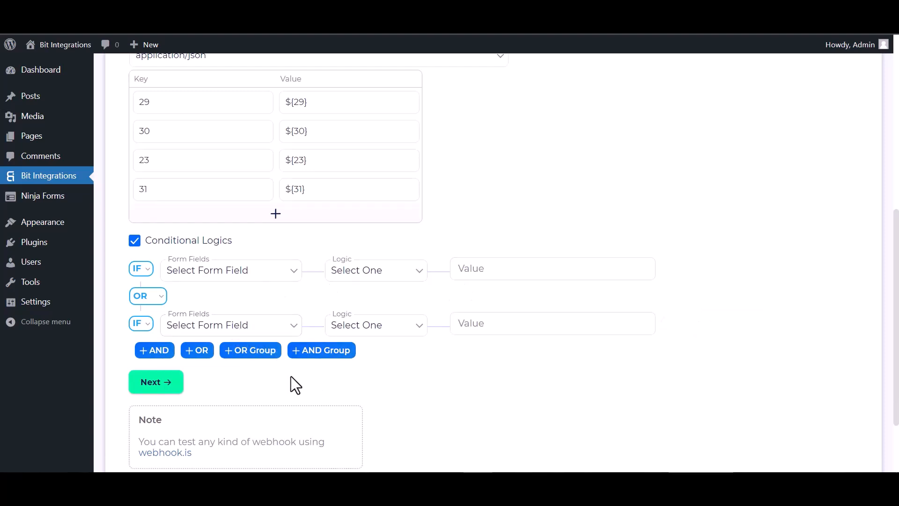
pyautogui.click(137, 241)
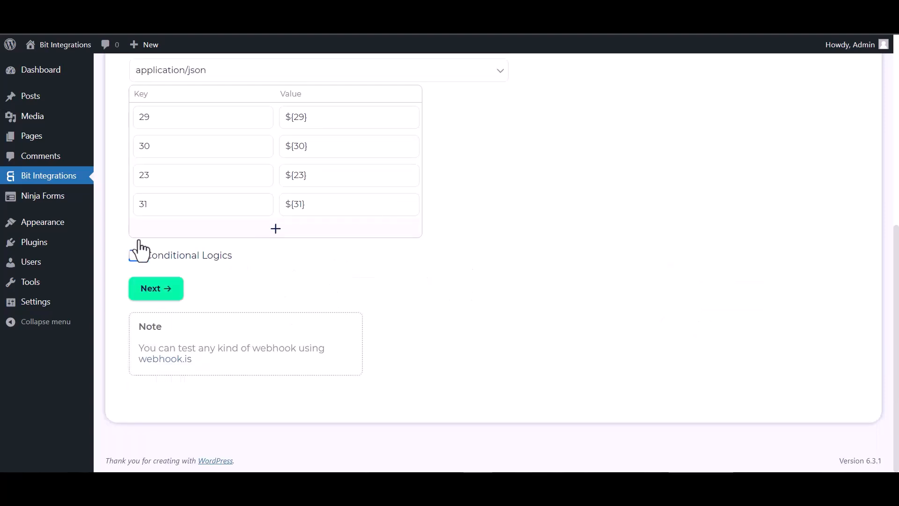
# Proceed past the integration settings and finish the setup of the Albato integration
pyautogui.click(160, 299)
pyautogui.click(466, 211)
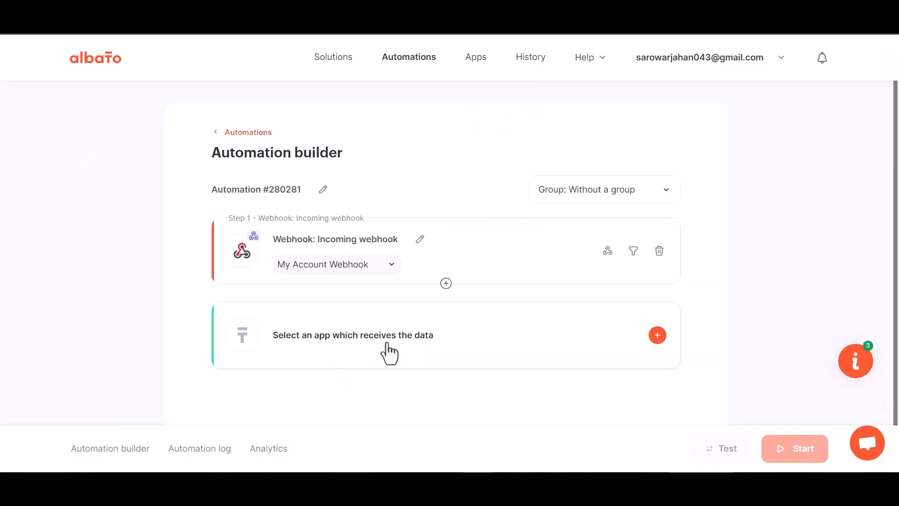
# Set up the data-receiving step with MailChimp as the app and Add subscriber to the list as its action
pyautogui.click(458, 343)
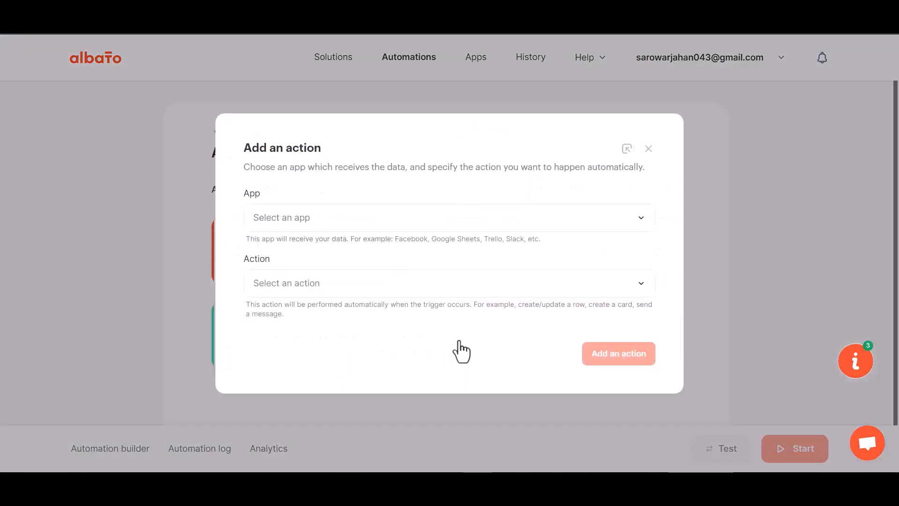
pyautogui.click(302, 244)
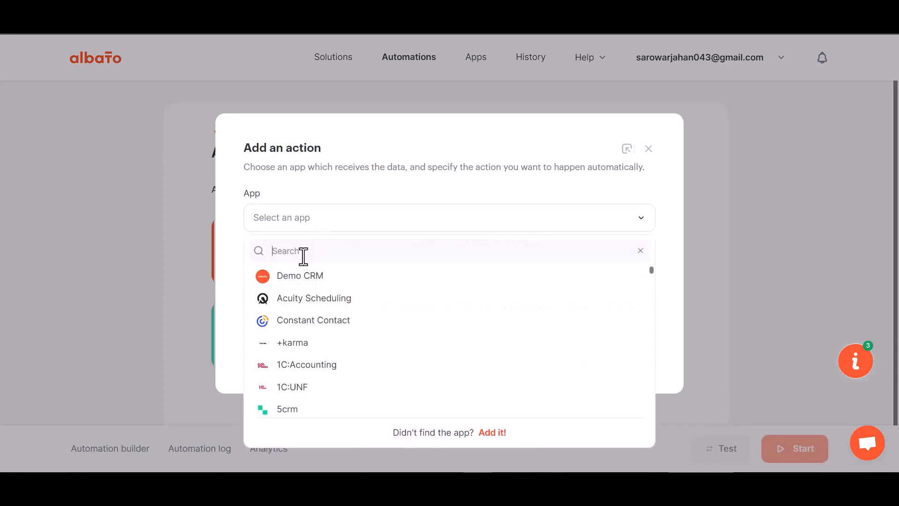
pyautogui.write('mail')
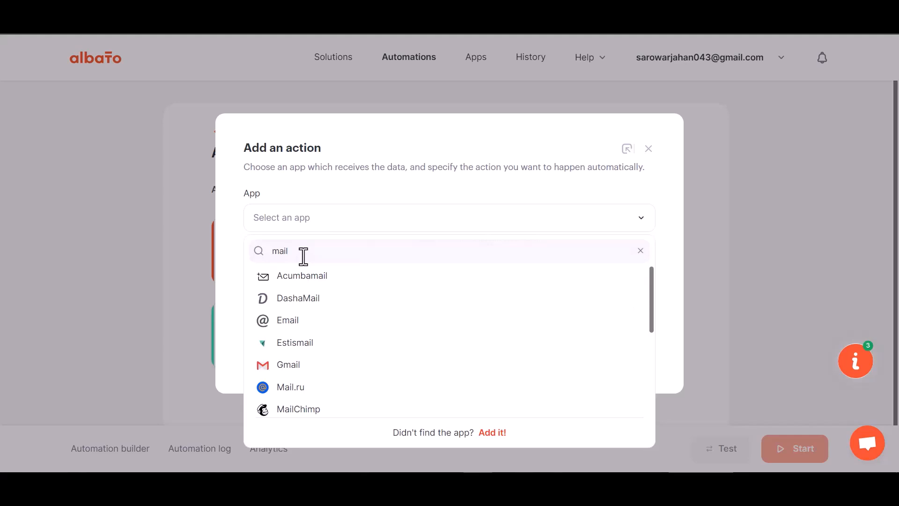
pyautogui.write('c')
pyautogui.click(305, 276)
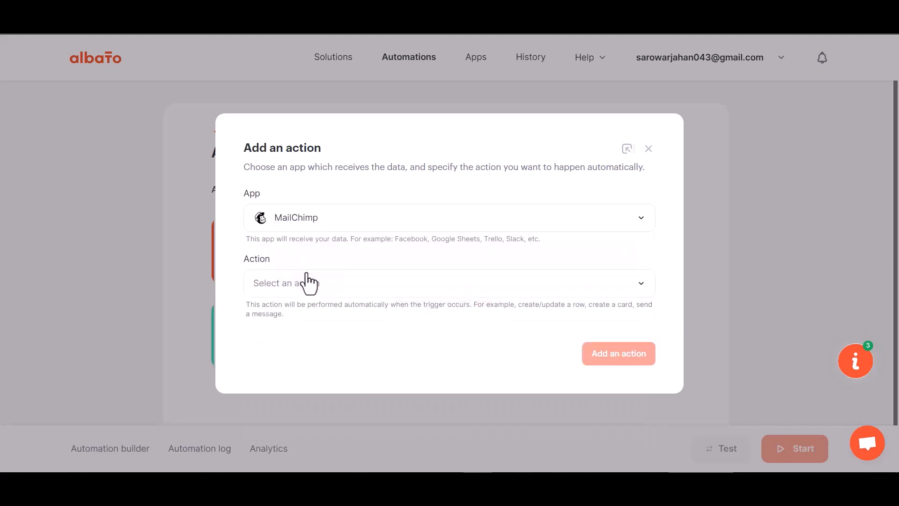
pyautogui.click(321, 293)
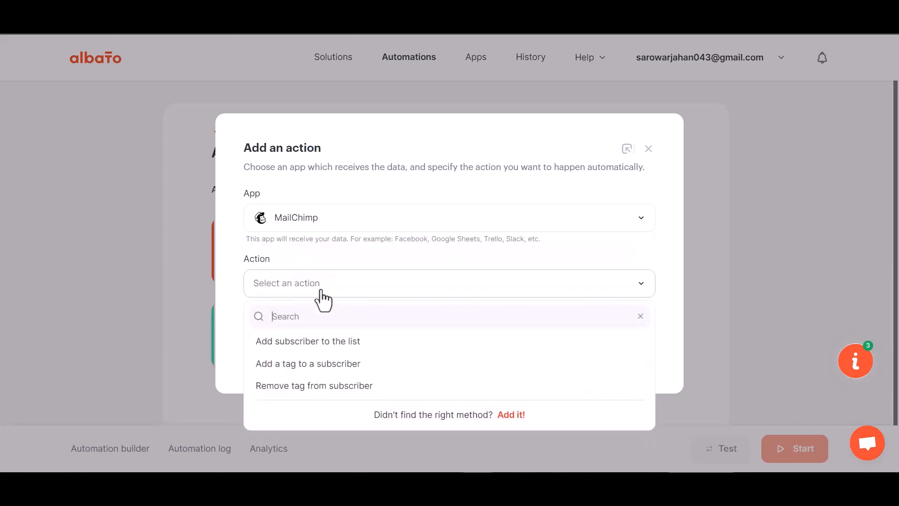
pyautogui.click(344, 345)
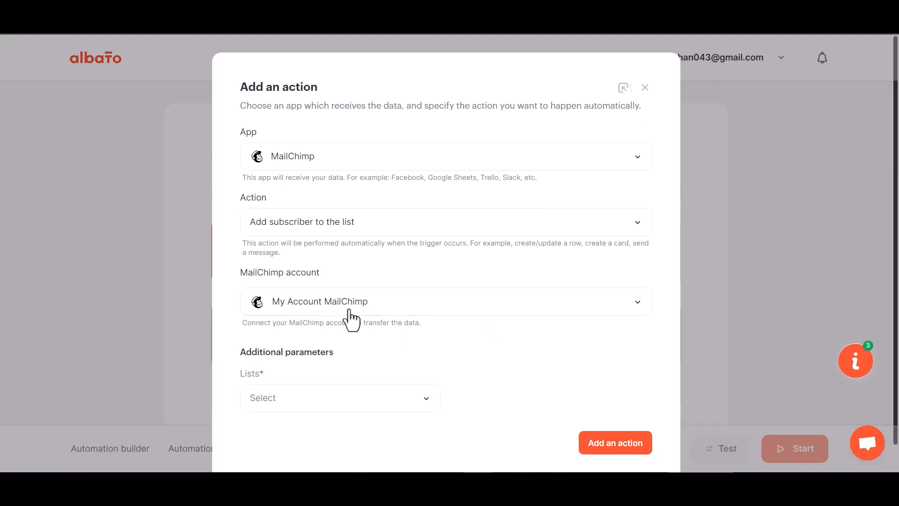
# Grant Albato access to MailChimp by logging in with the account username and password and allowing the authorization
pyautogui.click(347, 309)
pyautogui.click(432, 346)
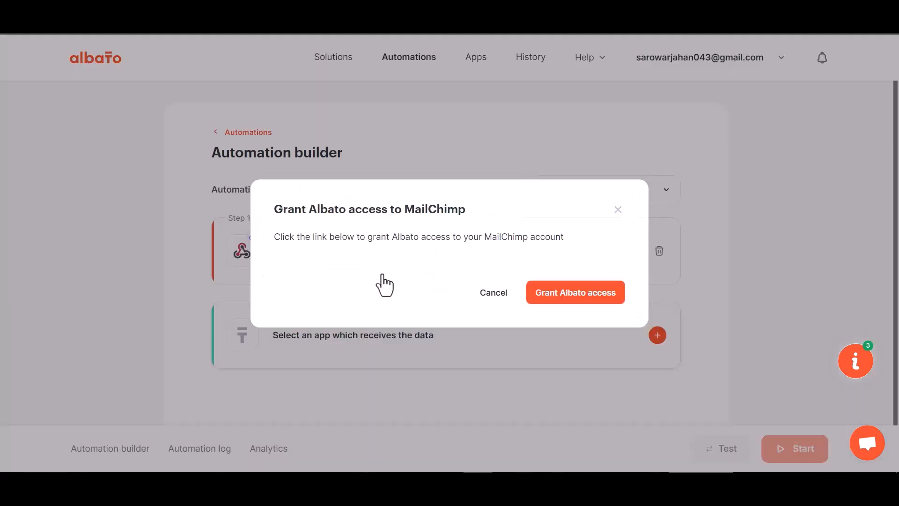
pyautogui.click(562, 296)
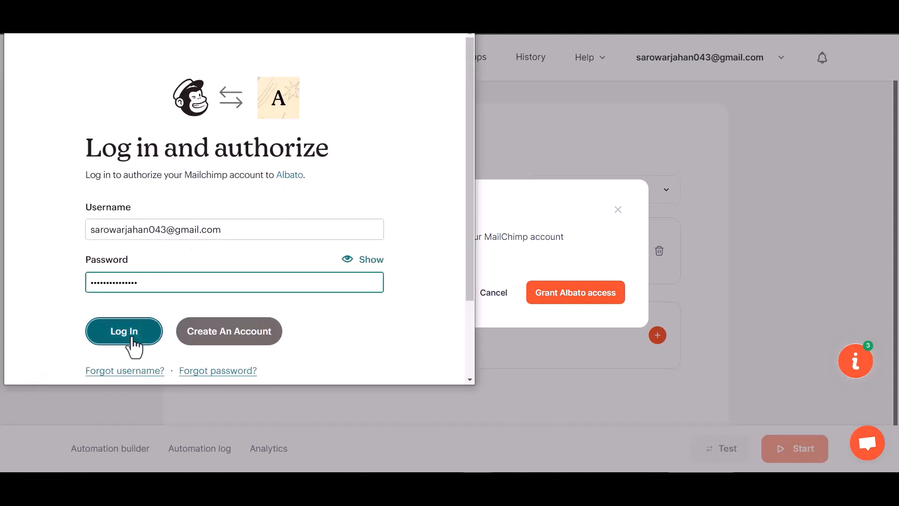
pyautogui.click(132, 338)
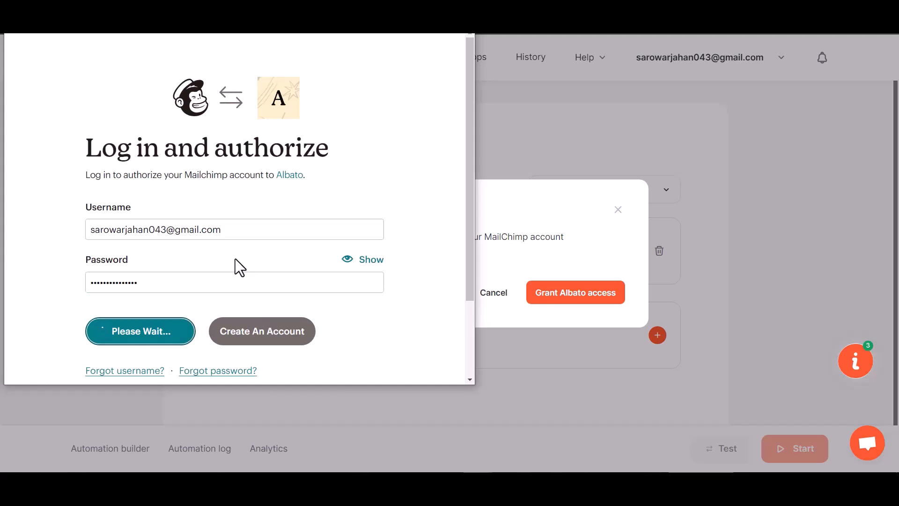
pyautogui.scroll(-3, 234, 260)
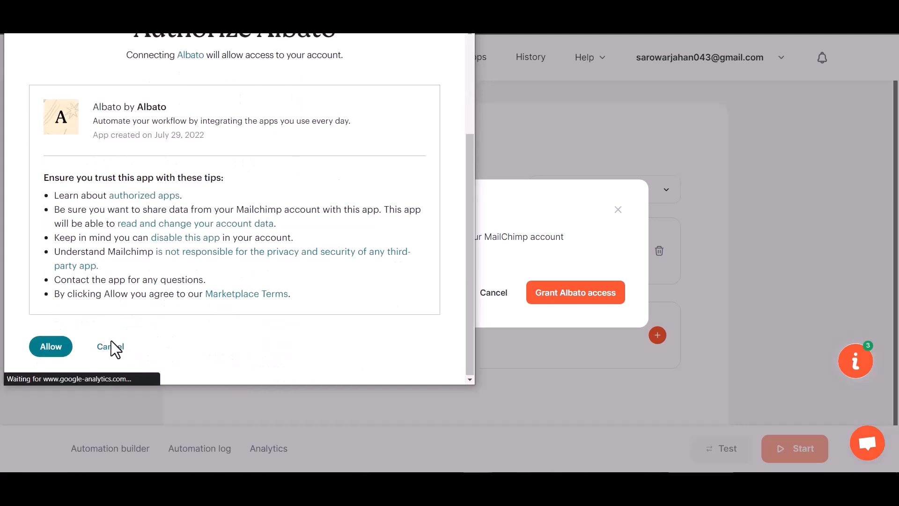
pyautogui.click(60, 345)
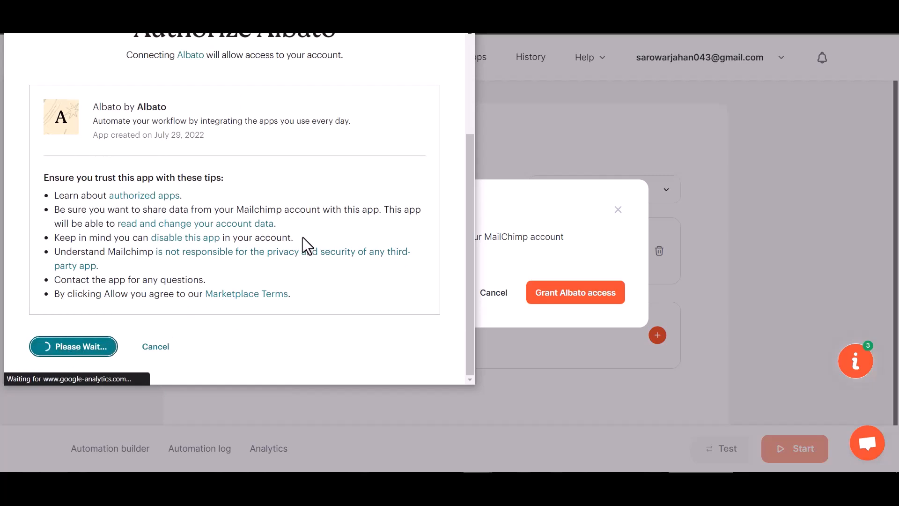
pyautogui.scroll(-1, 403, 309)
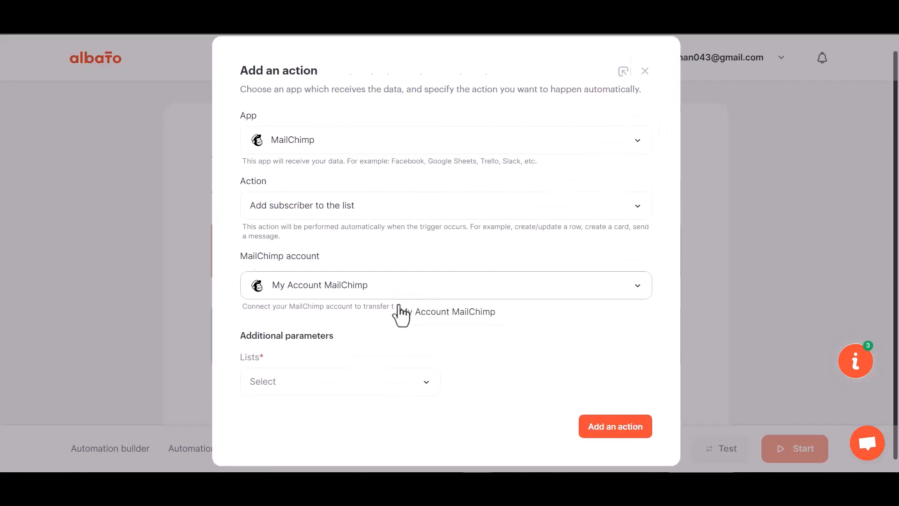
# Choose the MailChimp list for the new subscribers and add the action to the automation
pyautogui.click(344, 377)
pyautogui.click(308, 428)
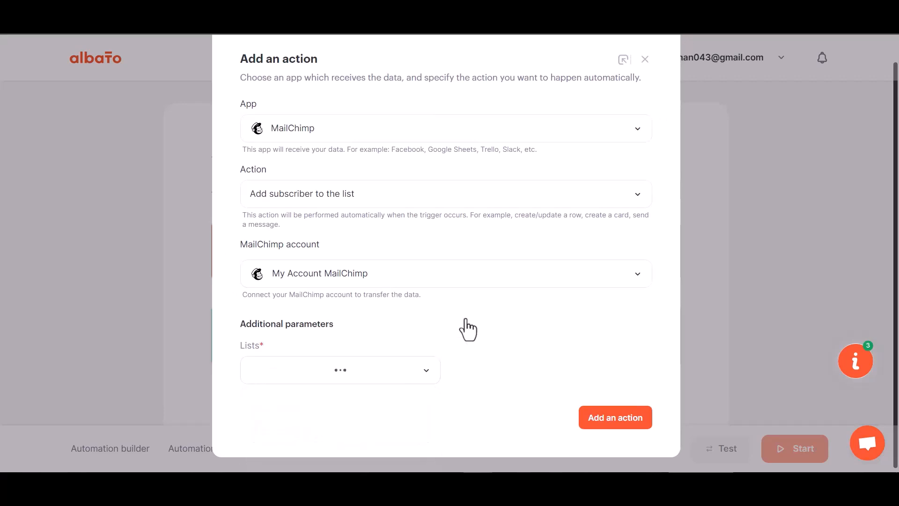
pyautogui.click(617, 421)
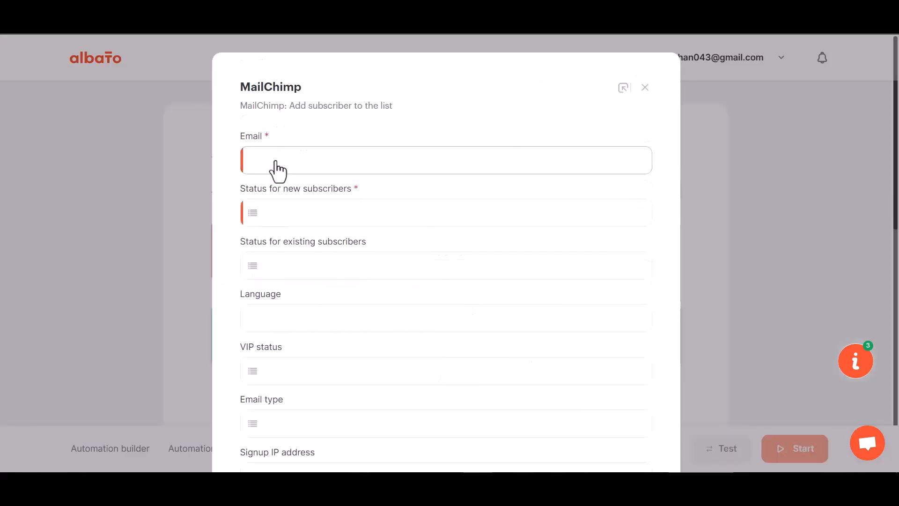
# Map the Email field to webhook value 23 and set the status for new subscribers to Subscribed
pyautogui.click(354, 164)
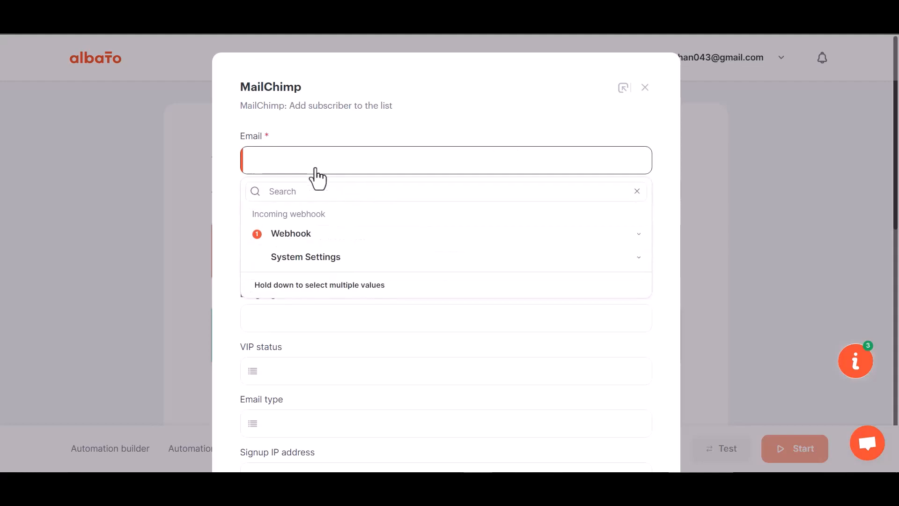
pyautogui.click(312, 238)
pyautogui.click(289, 346)
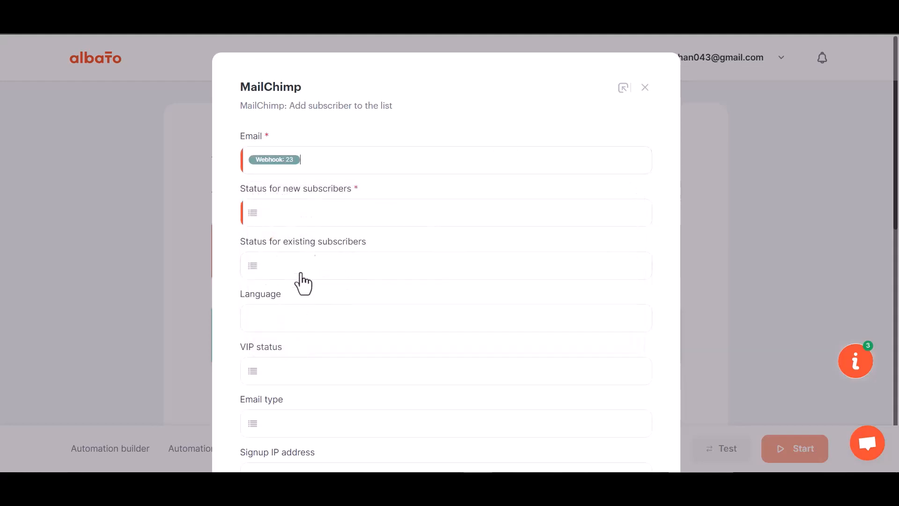
pyautogui.scroll(-1, 308, 297)
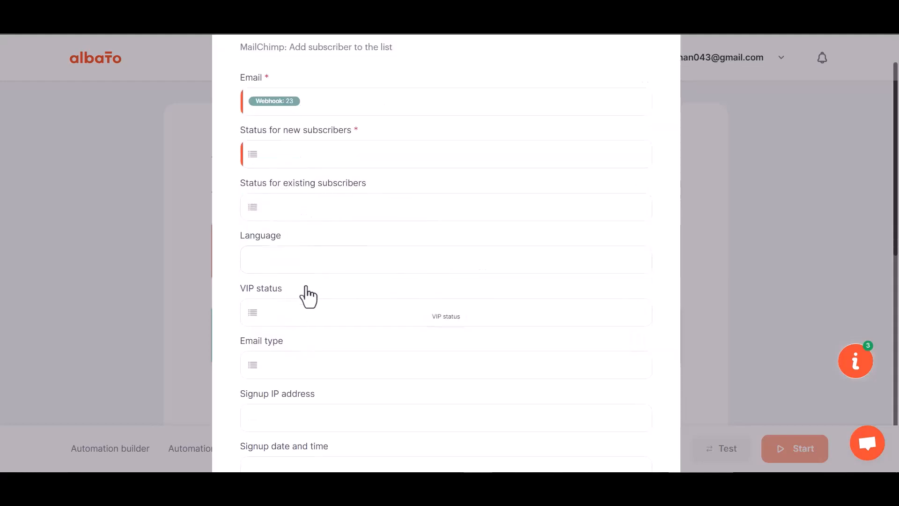
pyautogui.scroll(-1, 307, 297)
pyautogui.click(311, 98)
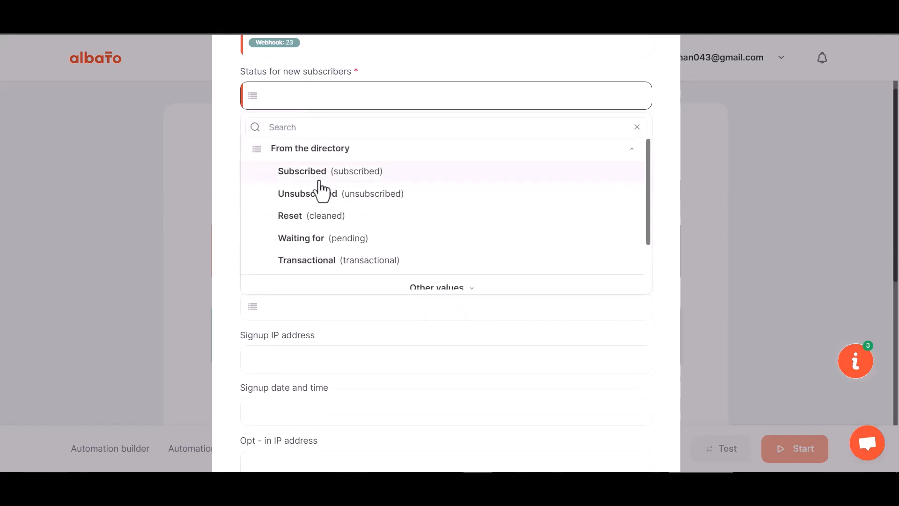
pyautogui.click(320, 180)
# Map First Name to webhook value 29 and Last Name to webhook value 30
pyautogui.scroll(-5, 337, 281)
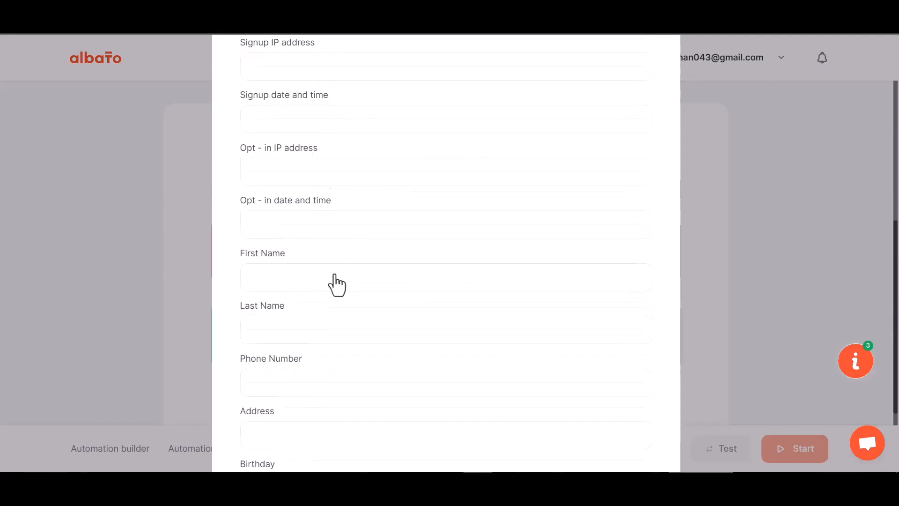
pyautogui.scroll(-1, 336, 284)
pyautogui.click(296, 218)
pyautogui.click(301, 293)
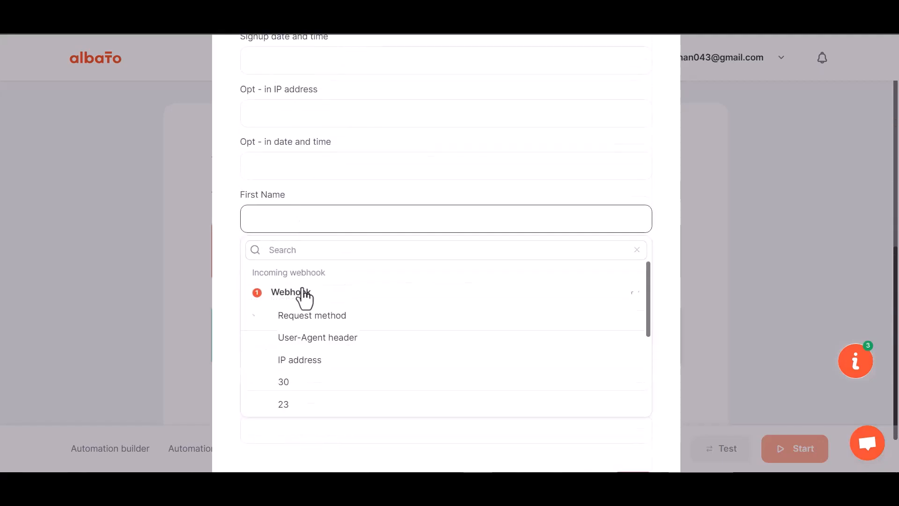
pyautogui.scroll(-2, 292, 389)
pyautogui.click(292, 389)
pyautogui.click(296, 271)
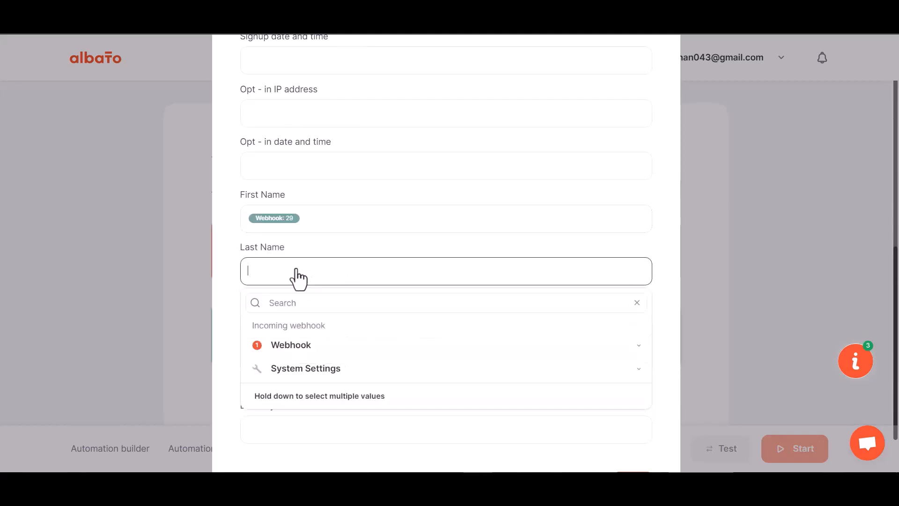
pyautogui.click(288, 349)
pyautogui.click(299, 437)
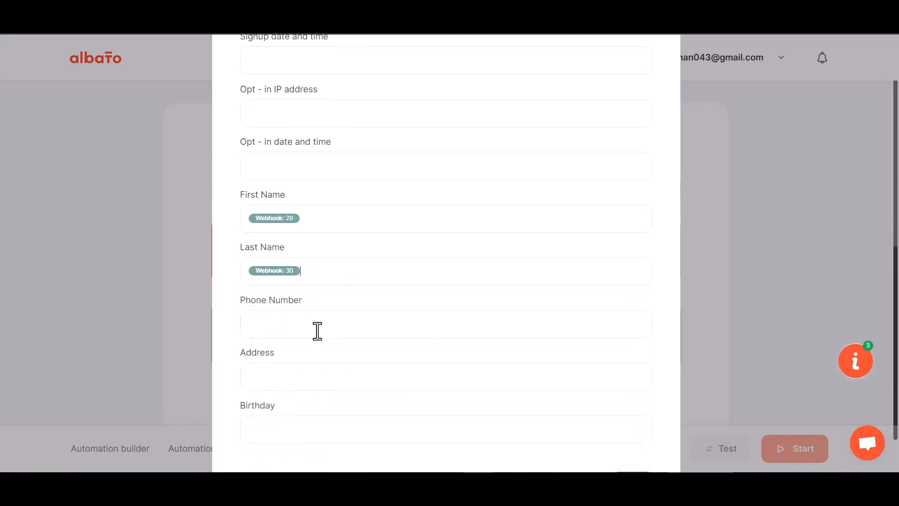
# Map Phone Number to webhook value 31 and save the MailChimp action settings
pyautogui.scroll(-1, 318, 331)
pyautogui.click(307, 271)
pyautogui.click(298, 344)
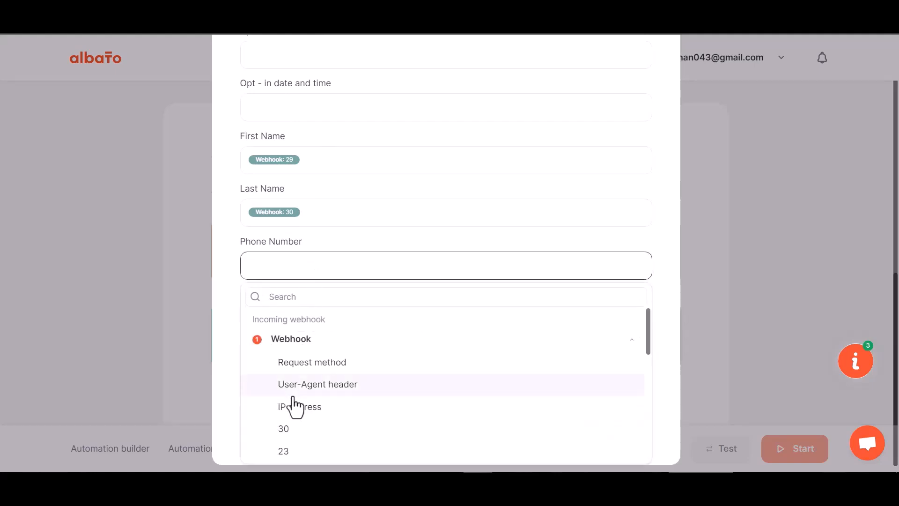
pyautogui.scroll(-4, 298, 372)
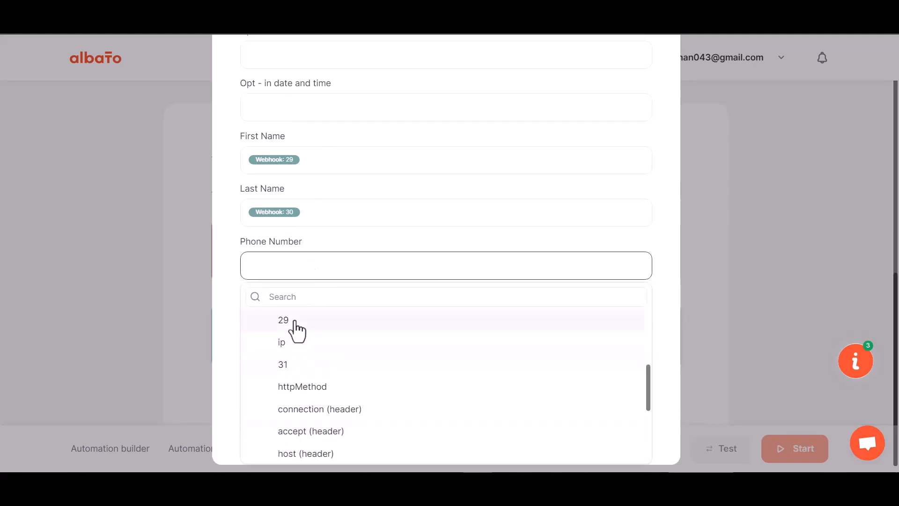
pyautogui.click(288, 366)
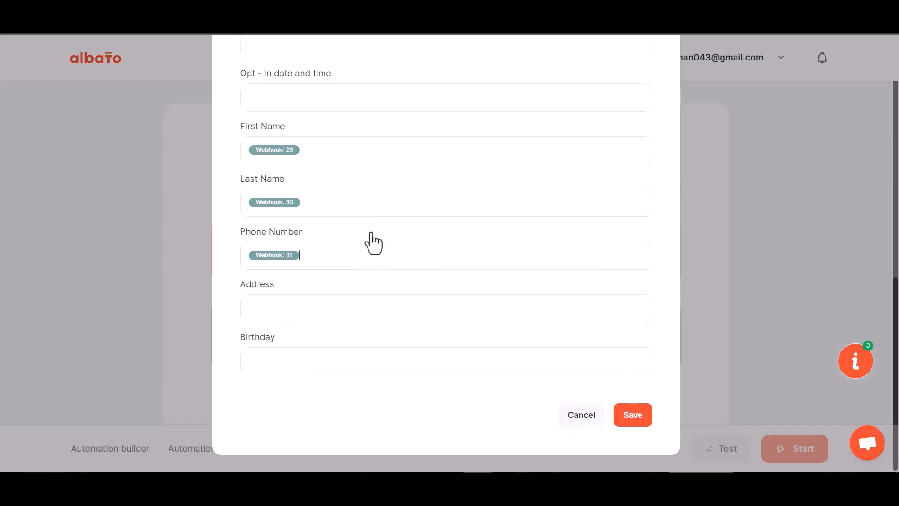
pyautogui.click(627, 416)
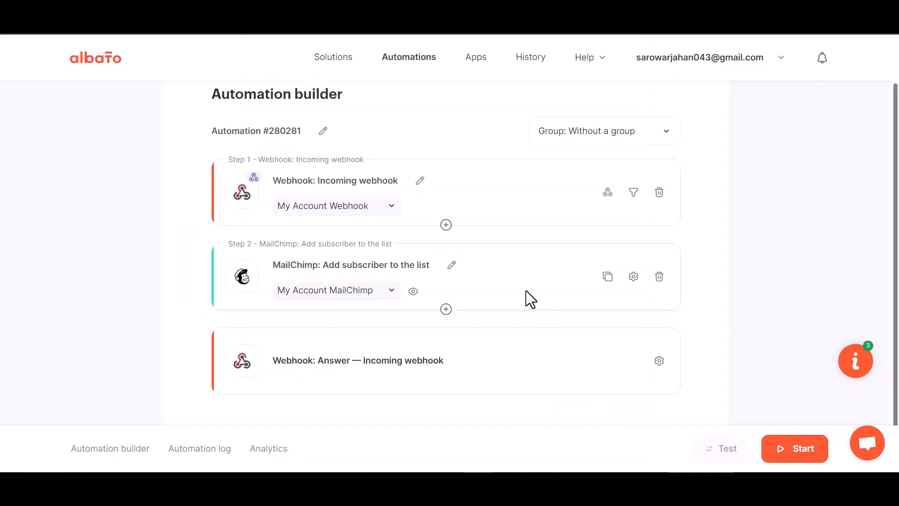
# Start the automation, and submit a test entry on the website form with first name Bit, last name Integrations, an email address and a phone number
pyautogui.click(798, 452)
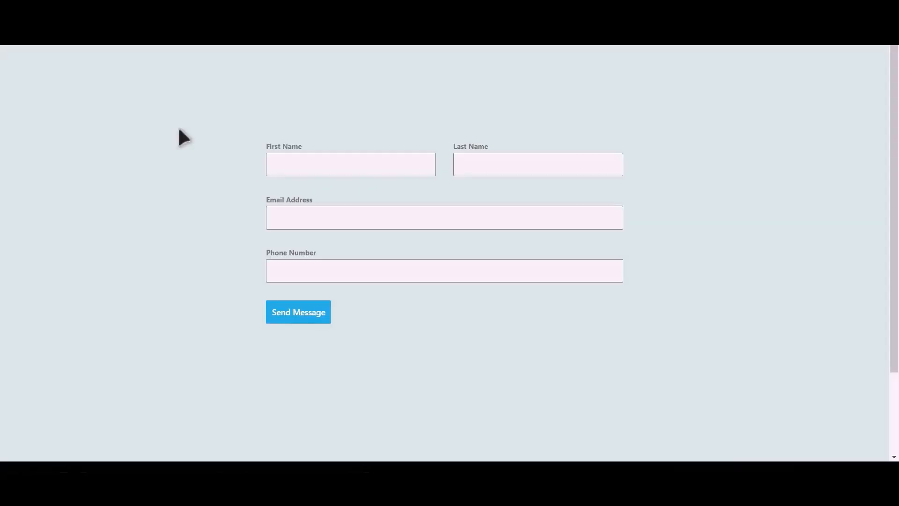
pyautogui.click(364, 167)
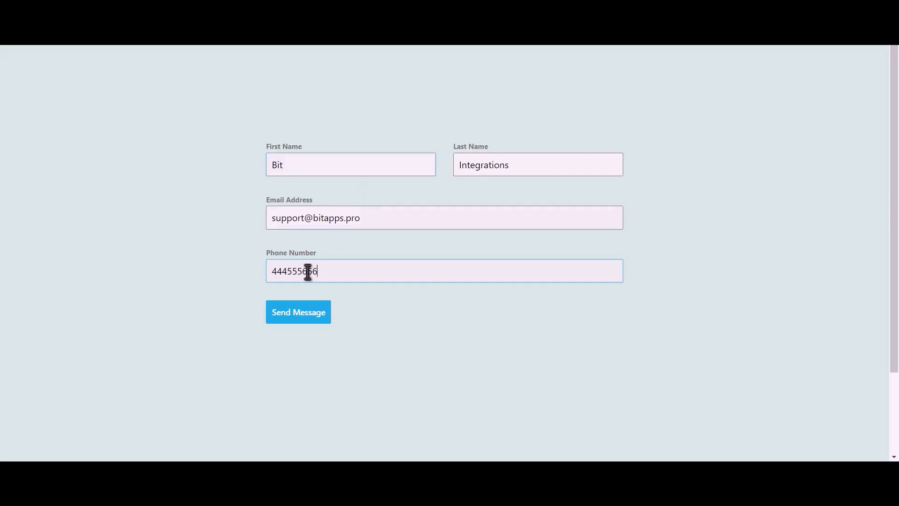
pyautogui.click(304, 316)
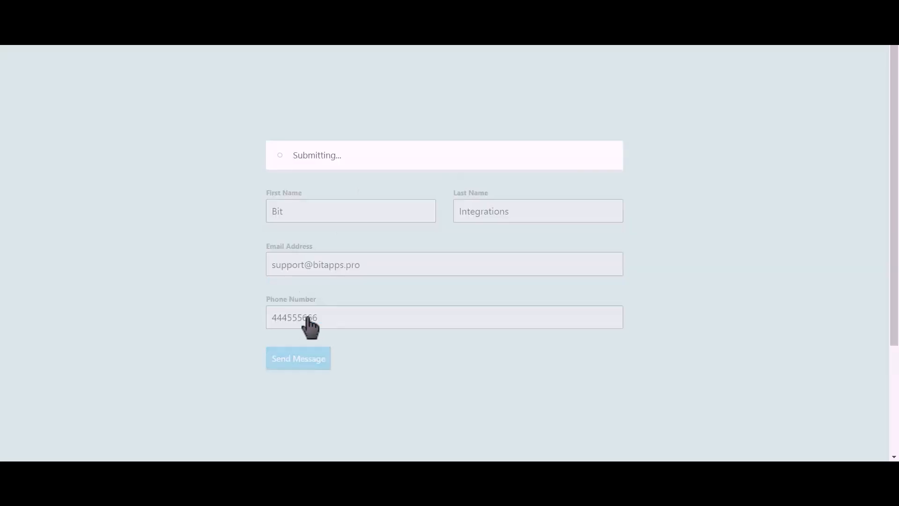